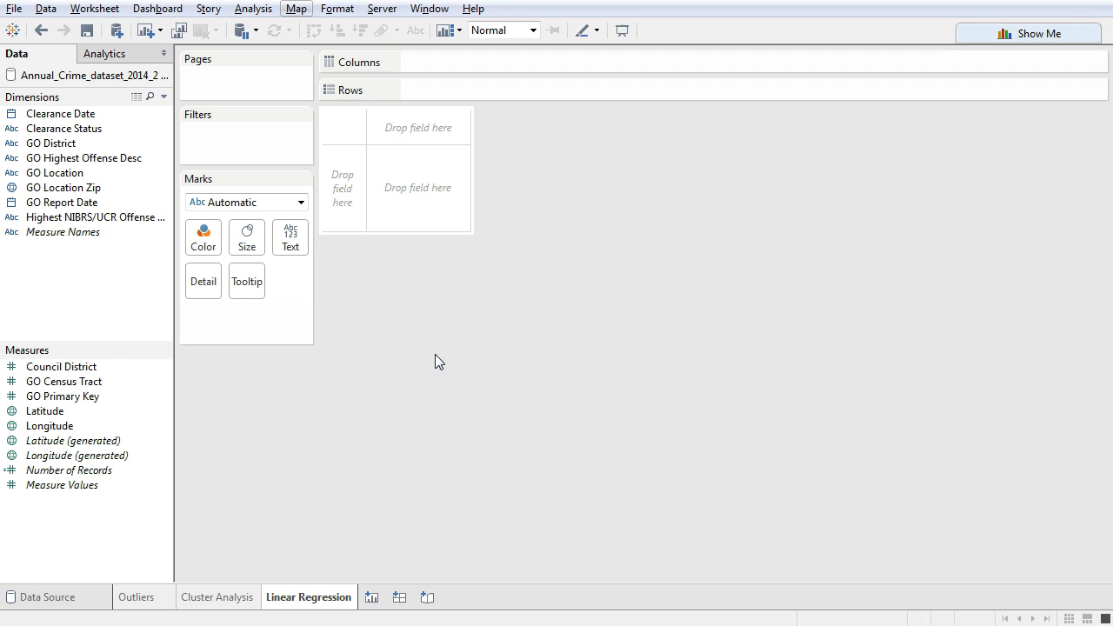
- Add SUM(Number of Records) to Rows, plotting one 2014 point near 40K
click(323, 456)
double_click(56, 469)
mouse_move(388, 365)
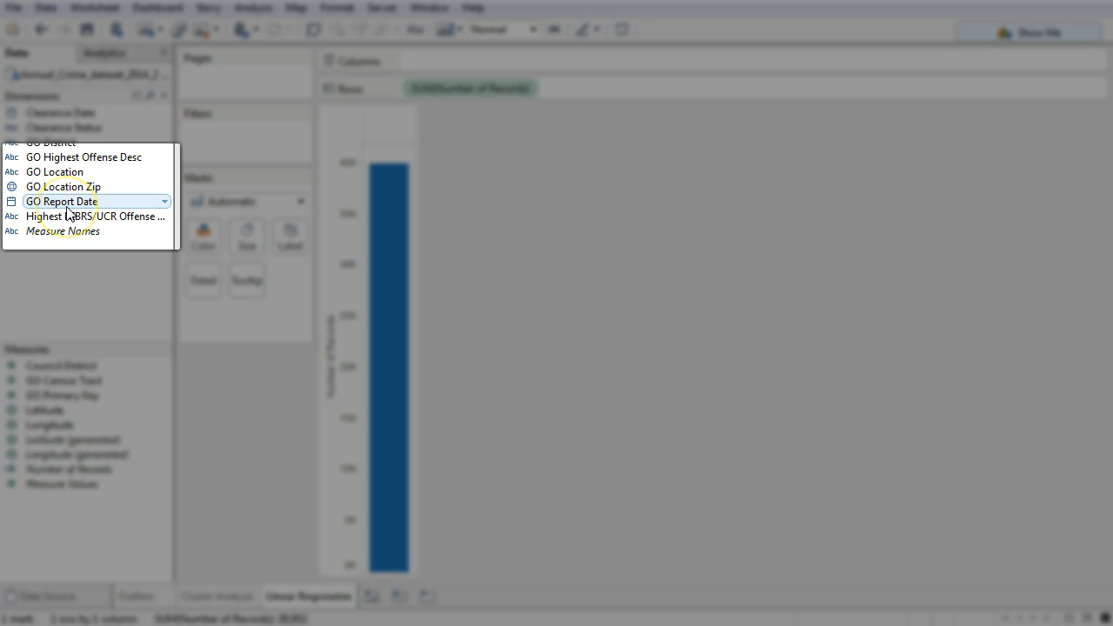
- Put GO Report Date on Columns broken down by Month, giving a January–December line
mouse_move(68, 205)
mouse_down()
mouse_move(453, 74)
mouse_move(448, 67)
mouse_up()
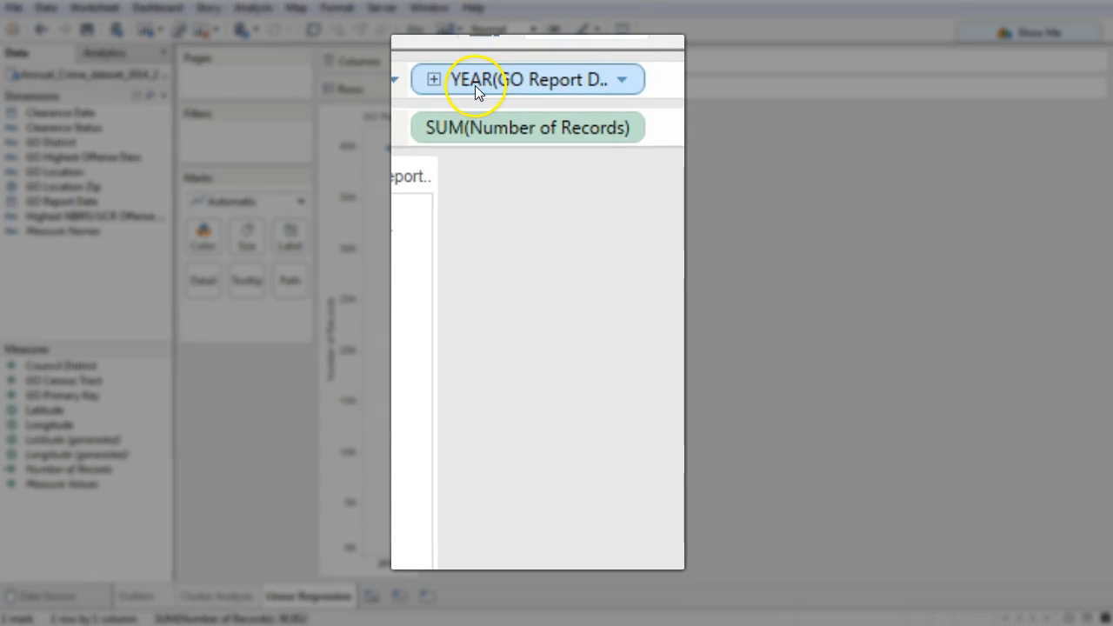
click(622, 81)
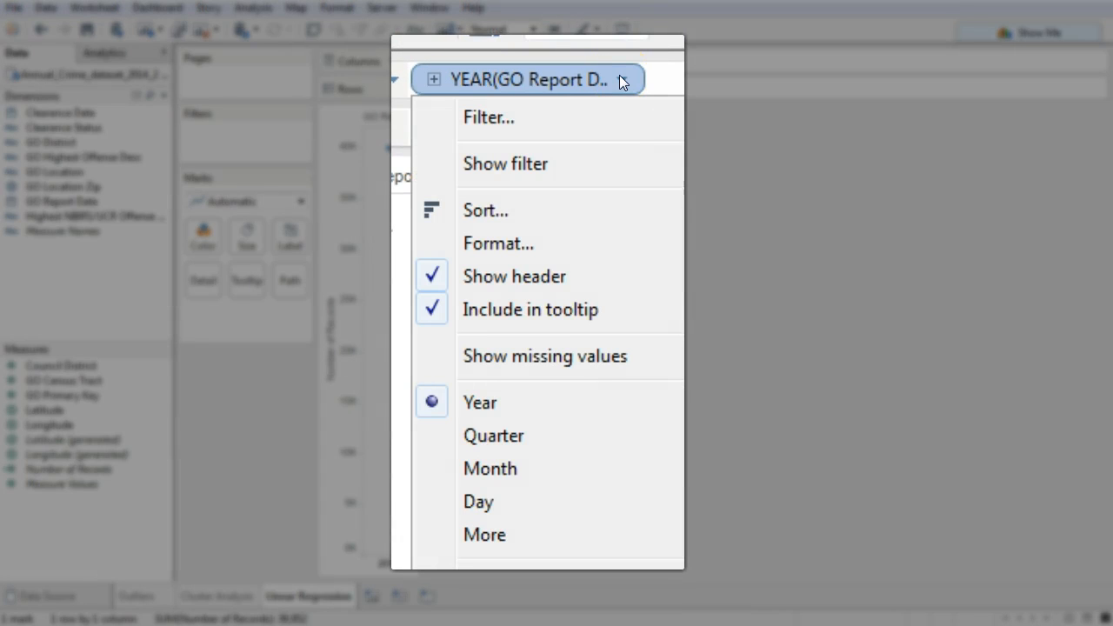
click(520, 476)
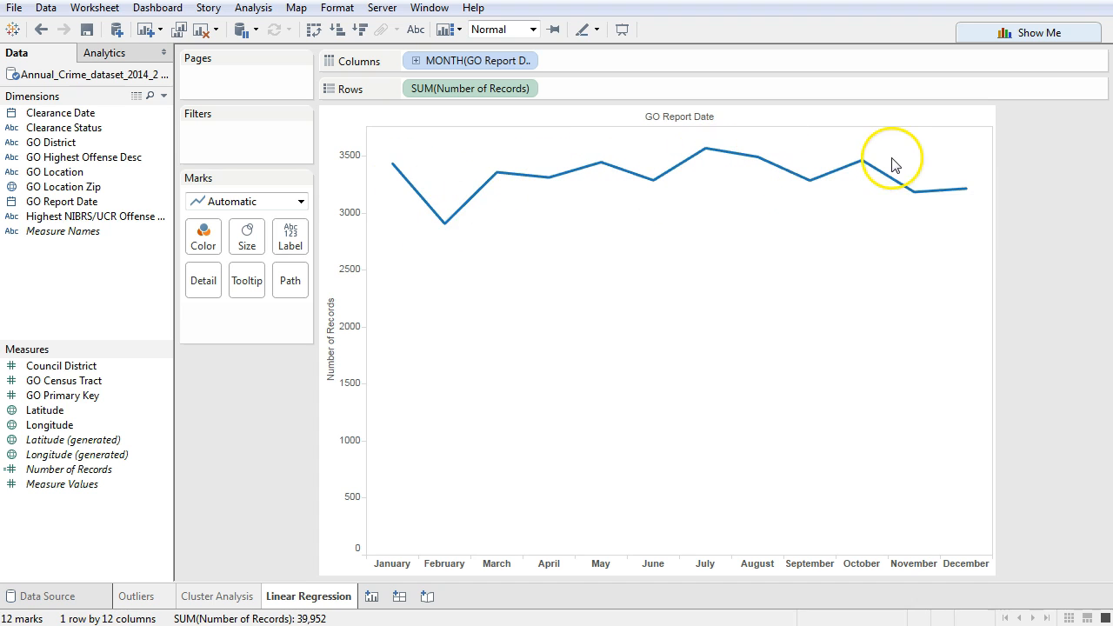
mouse_move(965, 187)
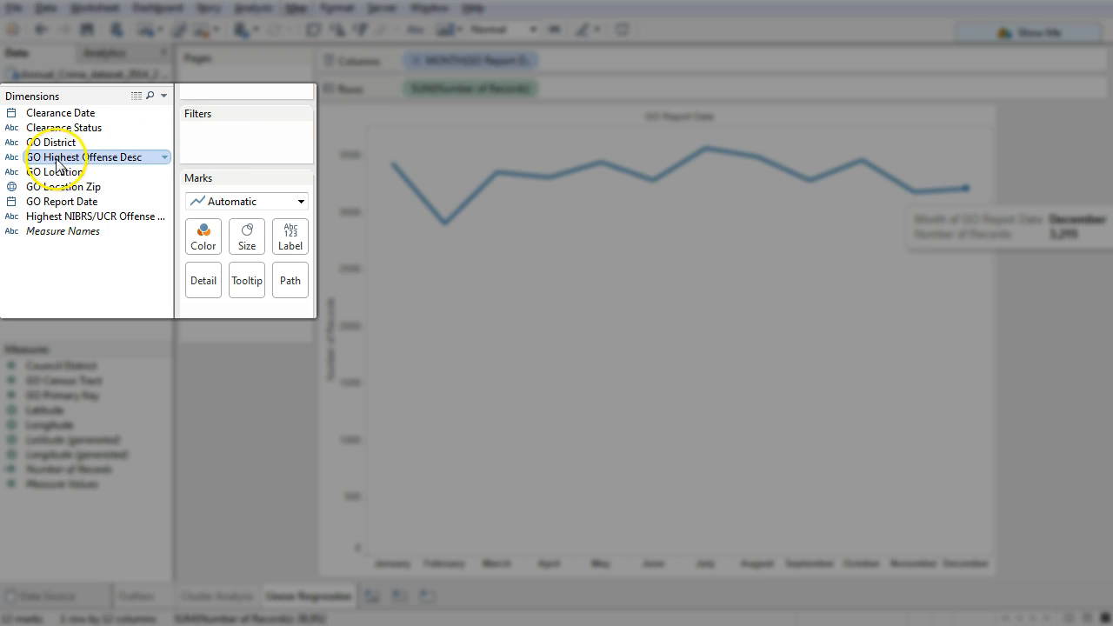
- Filter GO Highest Offense Desc to THEFT only and check December's count
drag(54, 158, 214, 139)
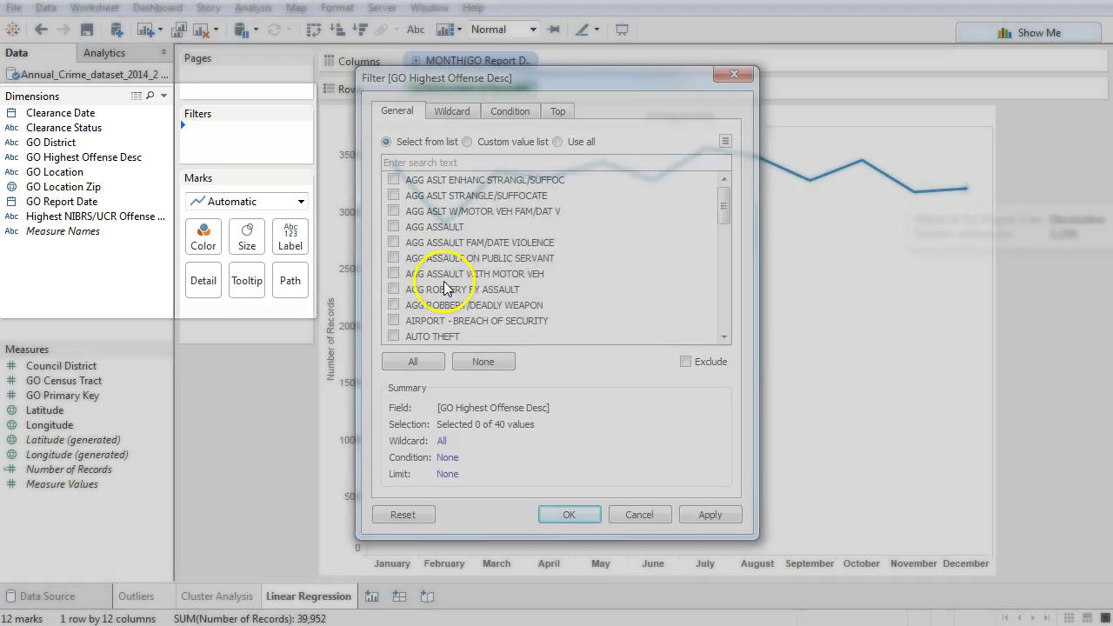
scroll(556, 261, down, 3)
click(392, 336)
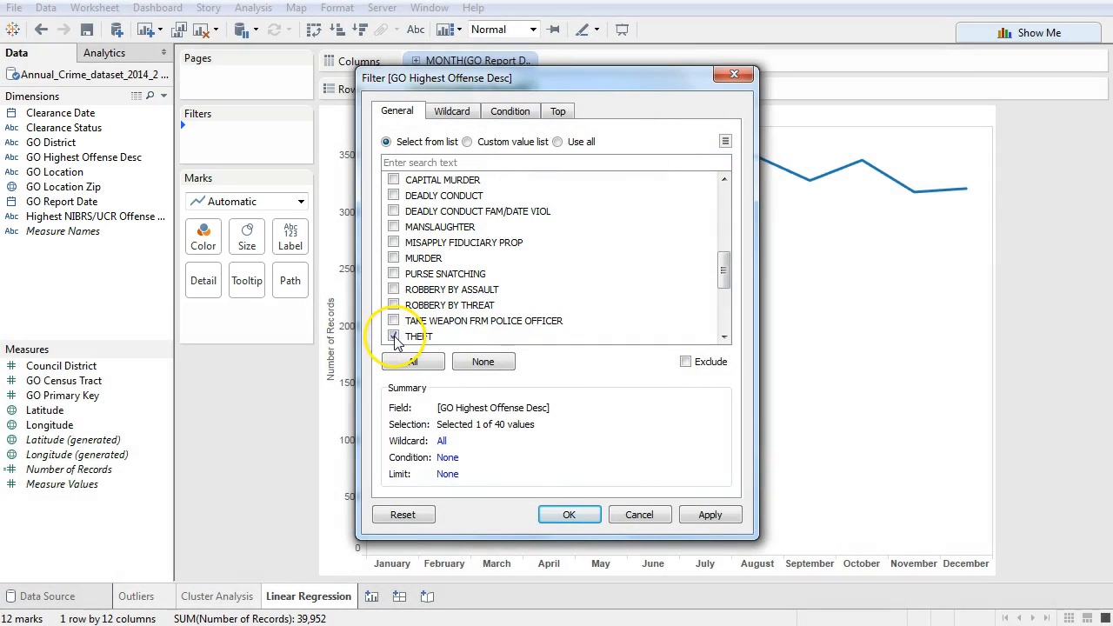
click(709, 515)
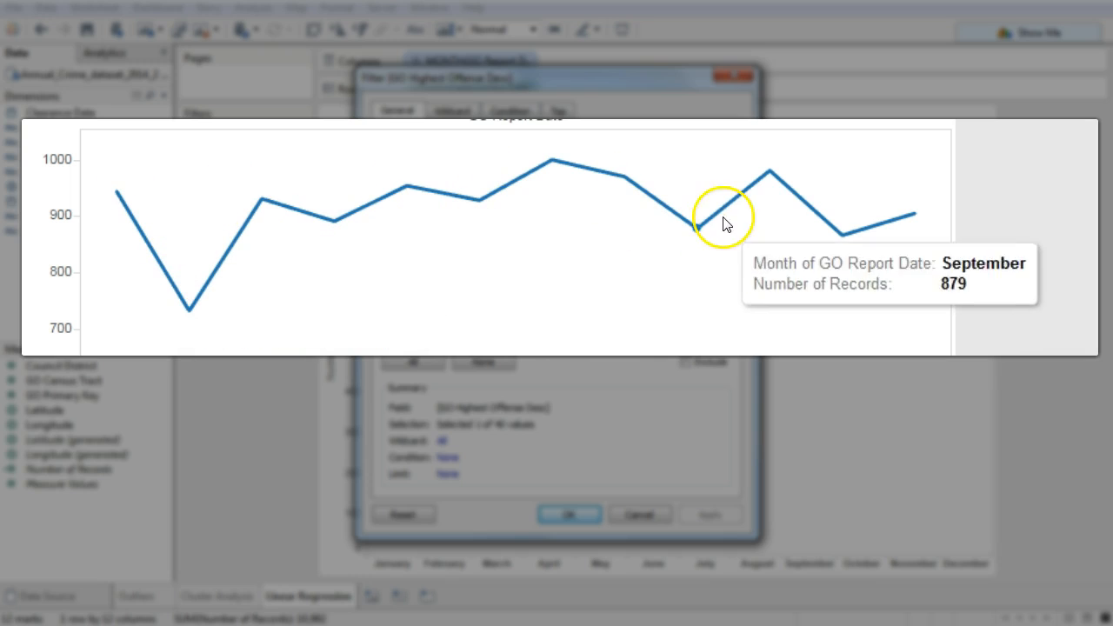
click(915, 214)
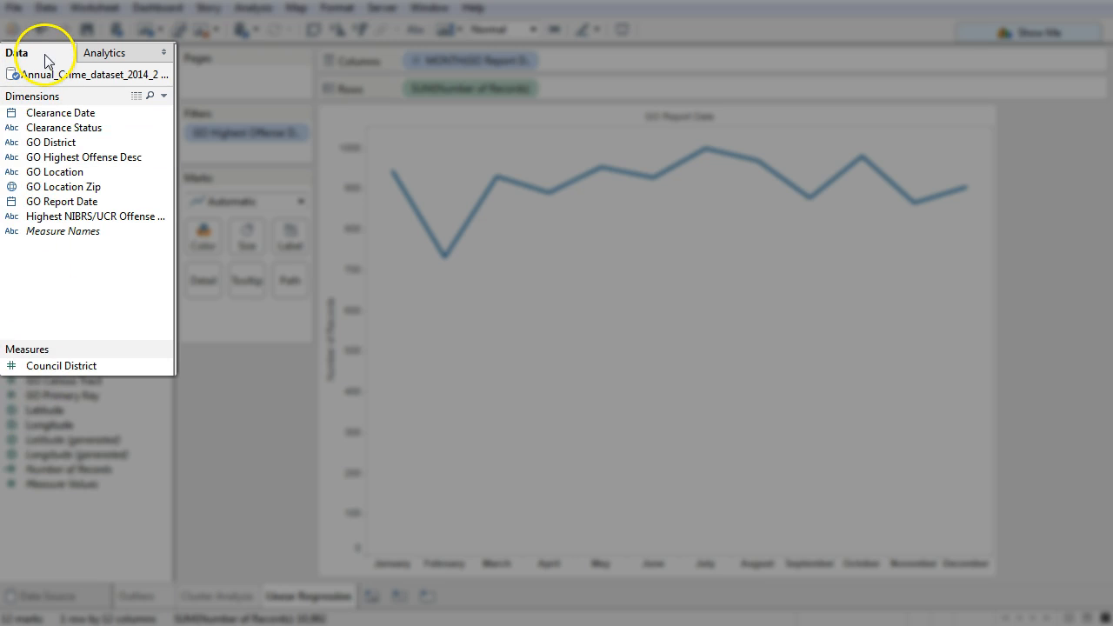
- Drop a Linear trend line from the Analytics pane onto the theft chart
click(120, 59)
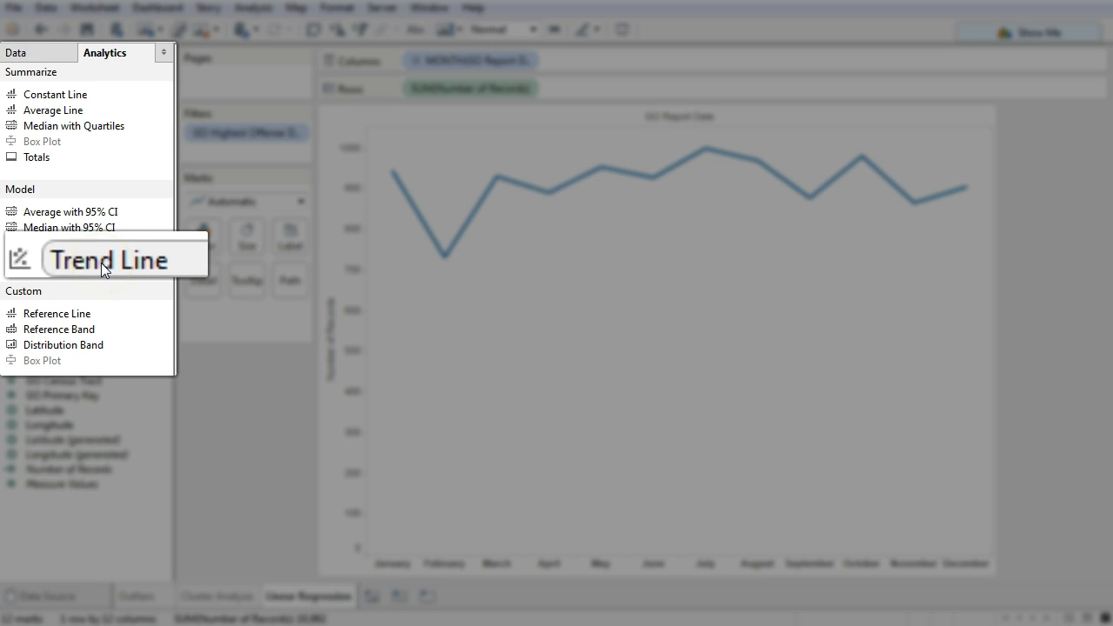
mouse_move(101, 263)
mouse_down()
mouse_move(137, 200)
mouse_move(720, 168)
mouse_move(528, 176)
mouse_up()
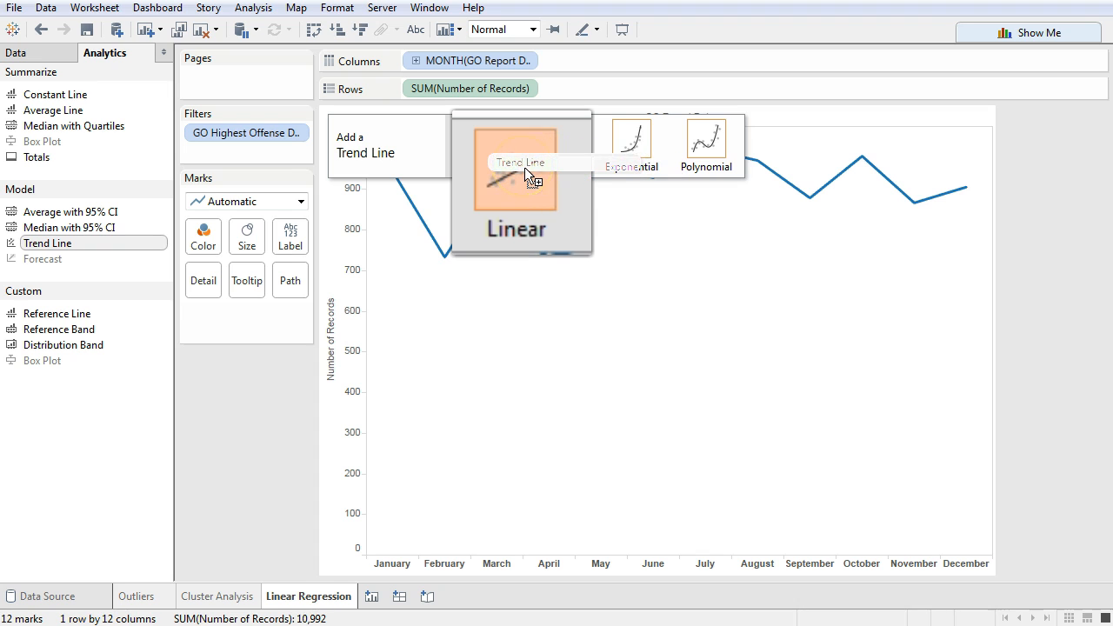
drag(524, 167, 487, 139)
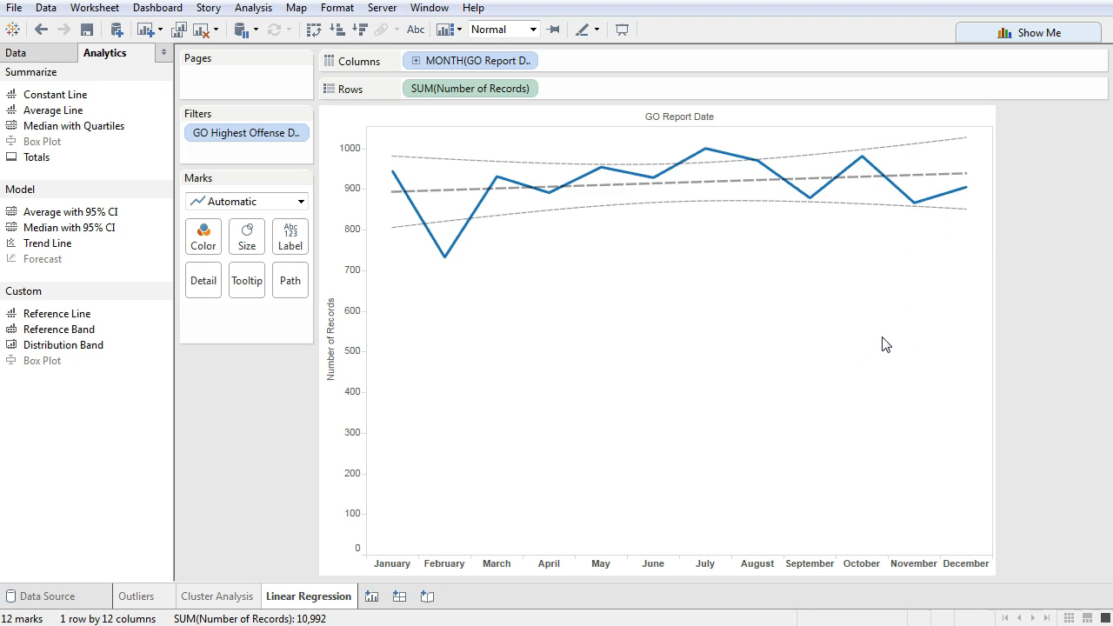
click(778, 246)
click(402, 199)
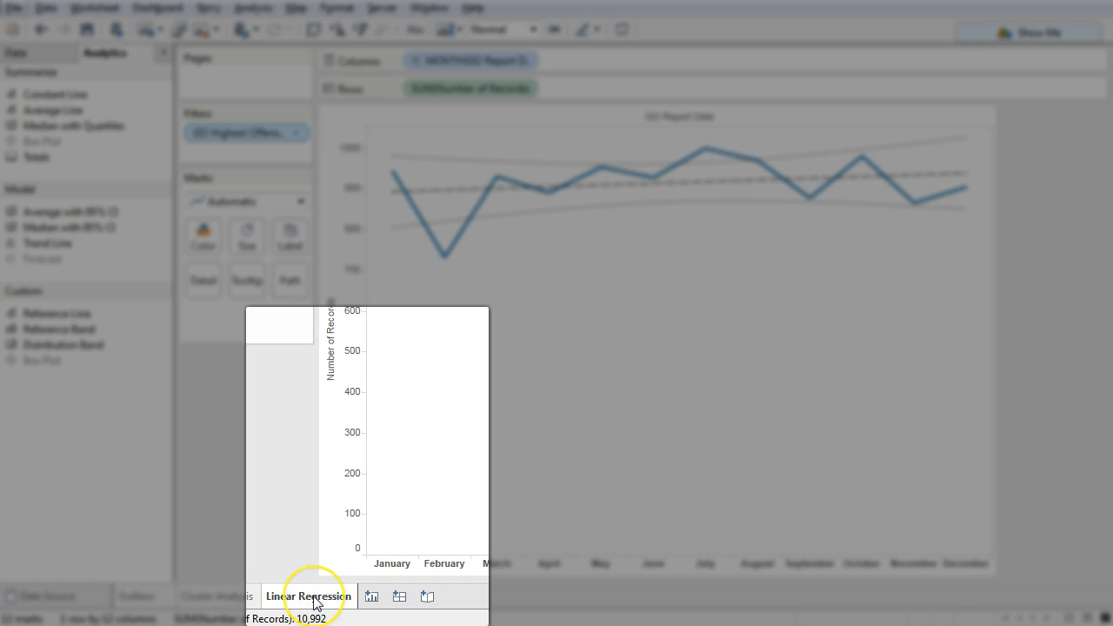
- Duplicate the Linear Regression sheet as Sheet 4
right_click(315, 603)
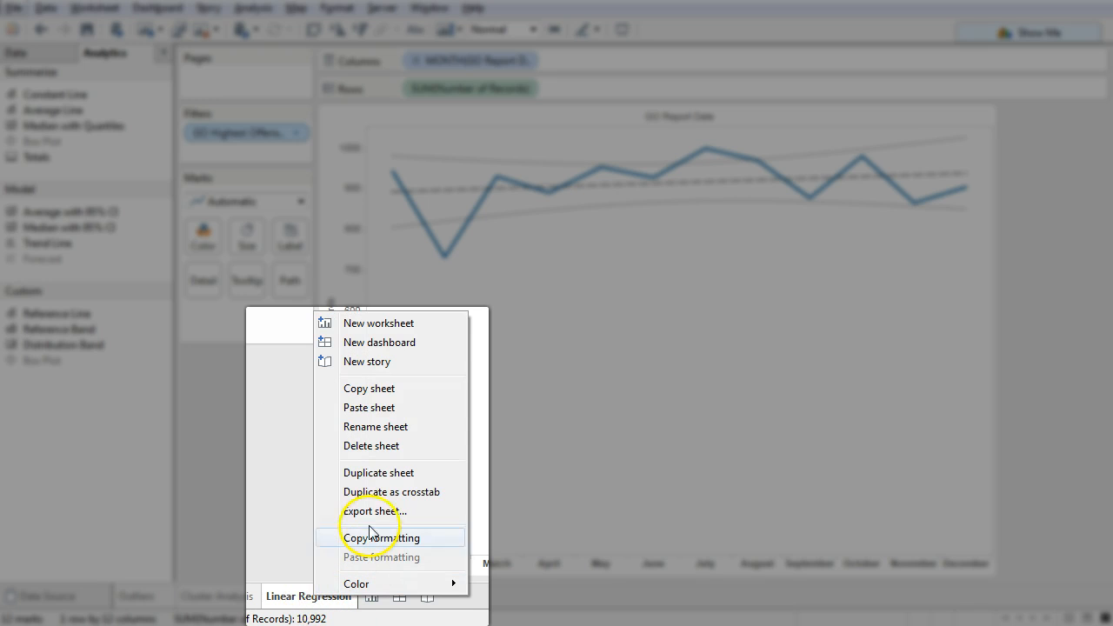
click(373, 476)
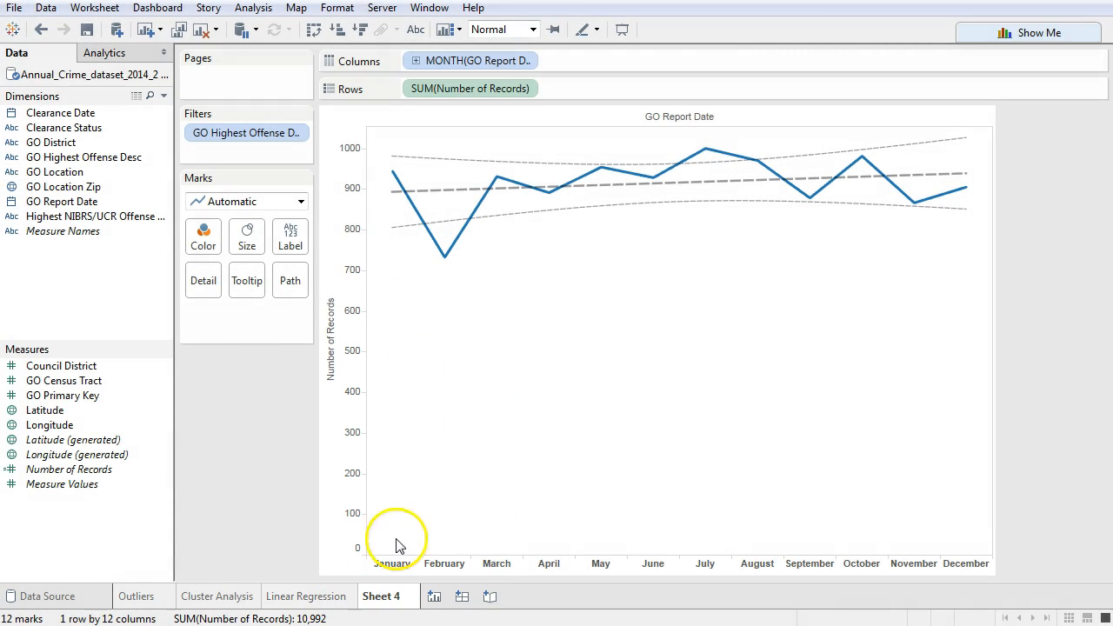
mouse_move(278, 155)
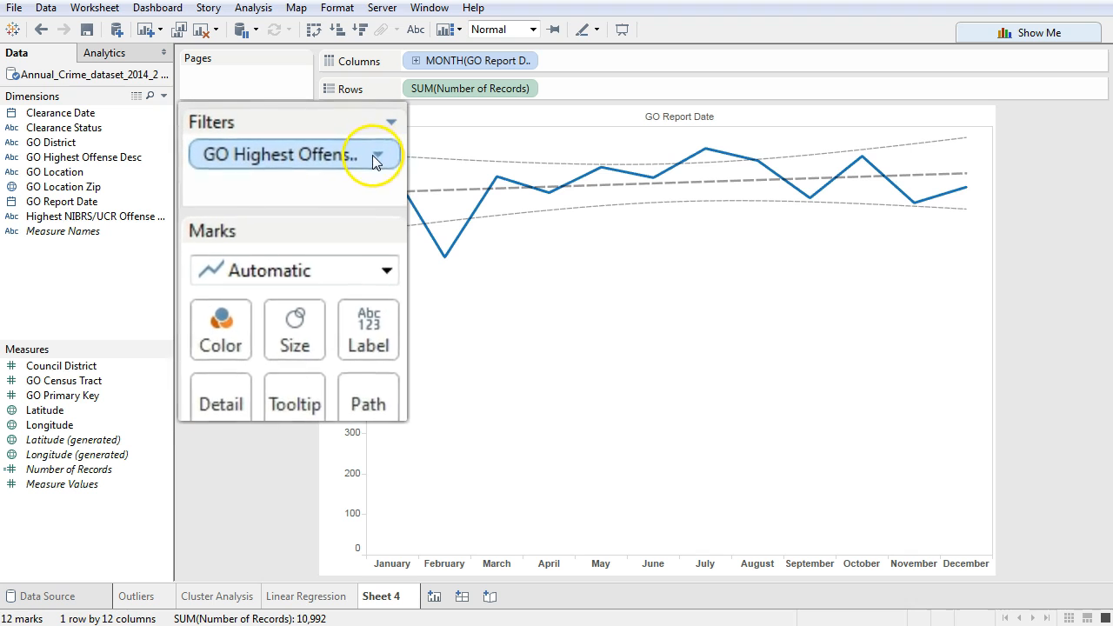
- Clear the THEFT filter on Sheet 4 and return to Linear Regression
click(384, 160)
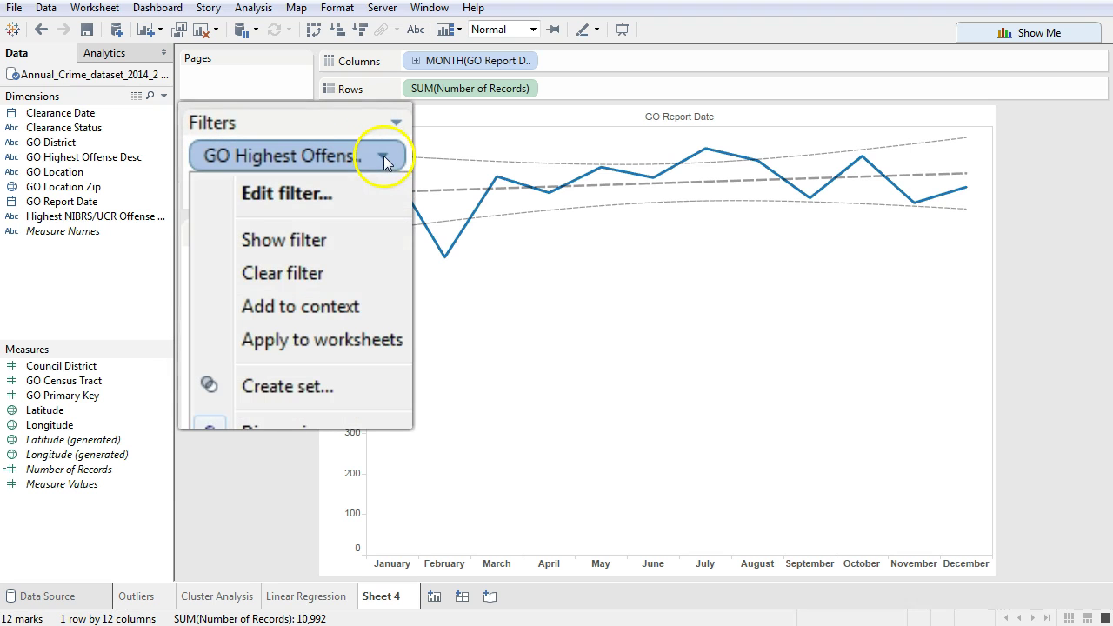
click(300, 266)
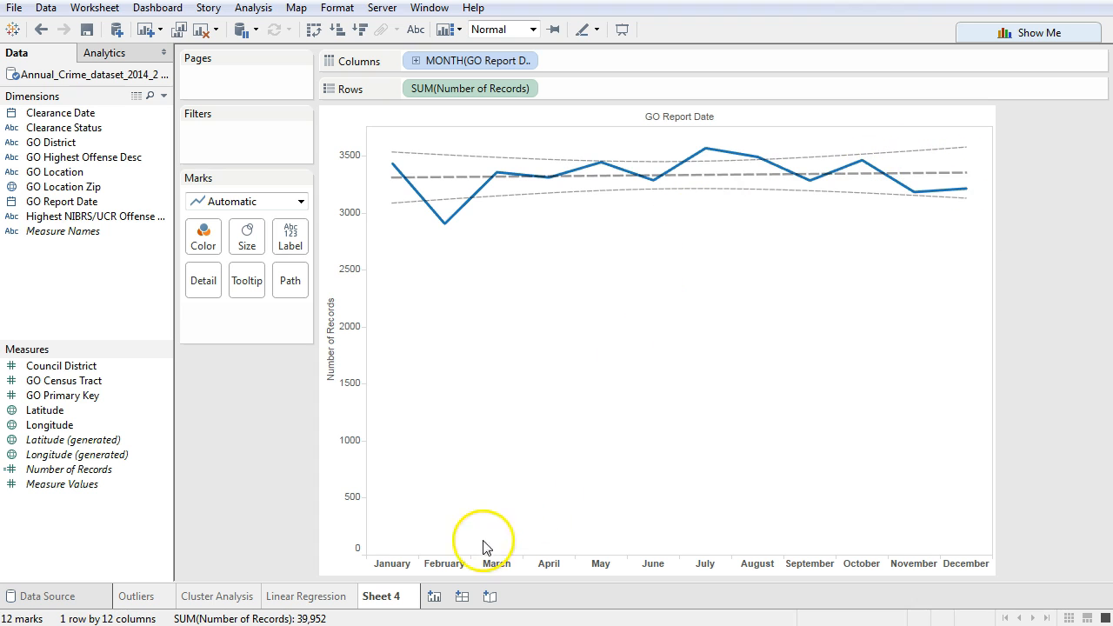
click(304, 595)
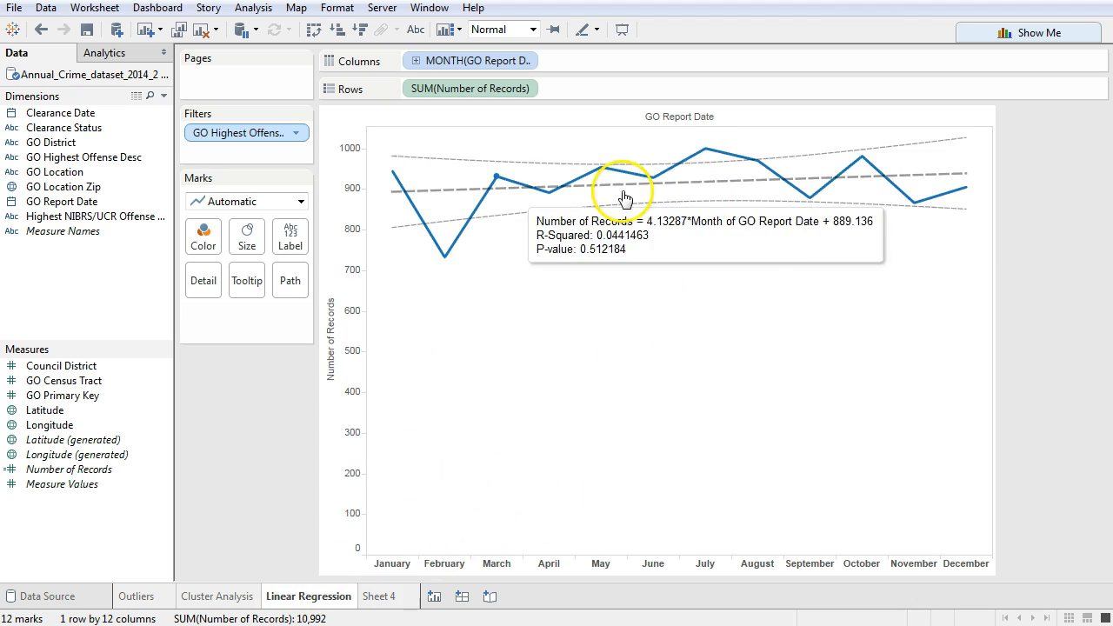